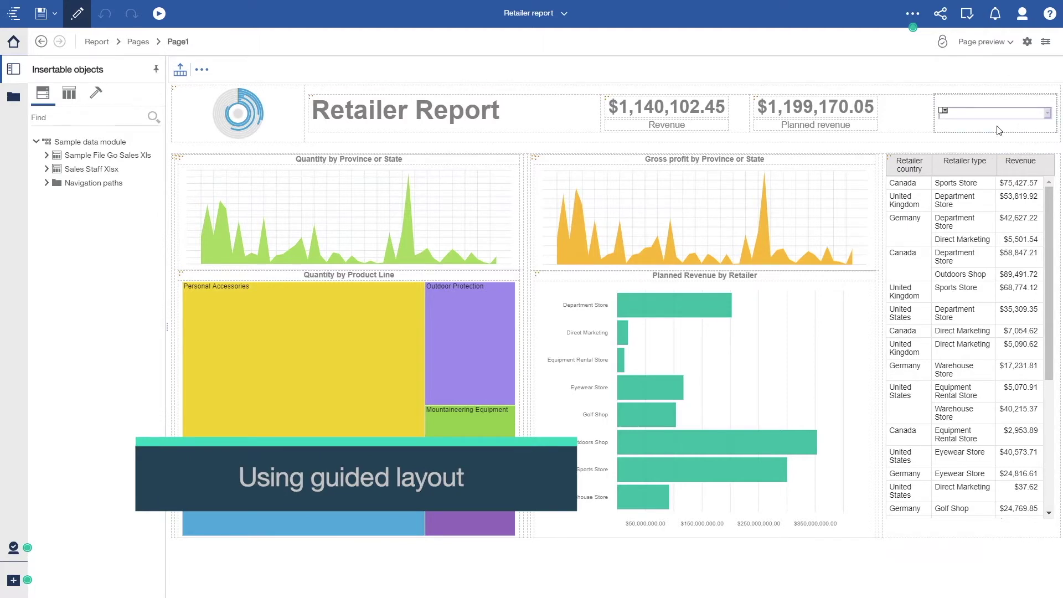
Delete the container holding the four old charts and the revenue table
left_click(176, 159)
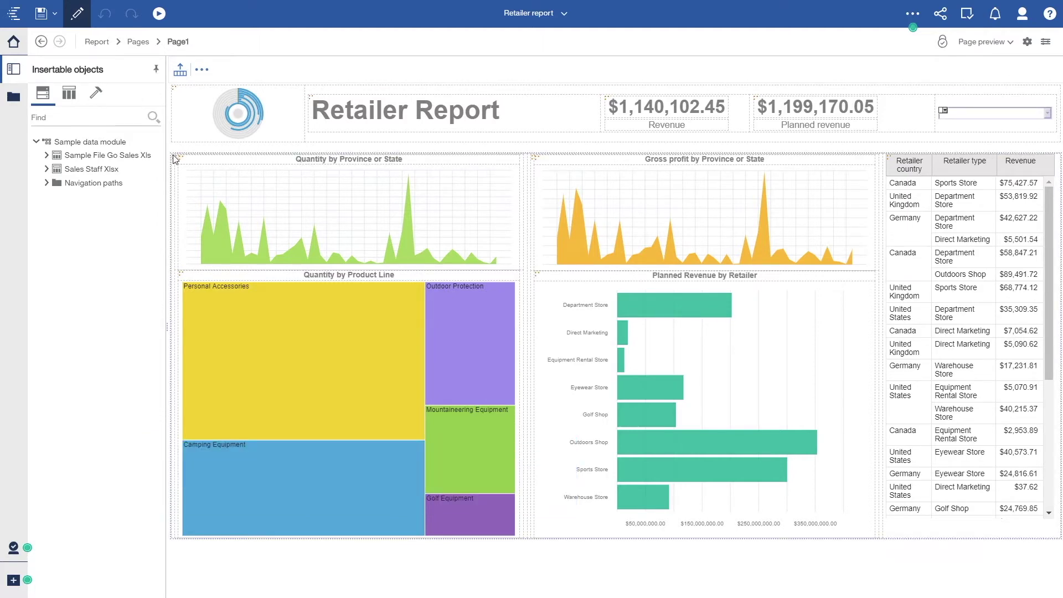
key("Delete")
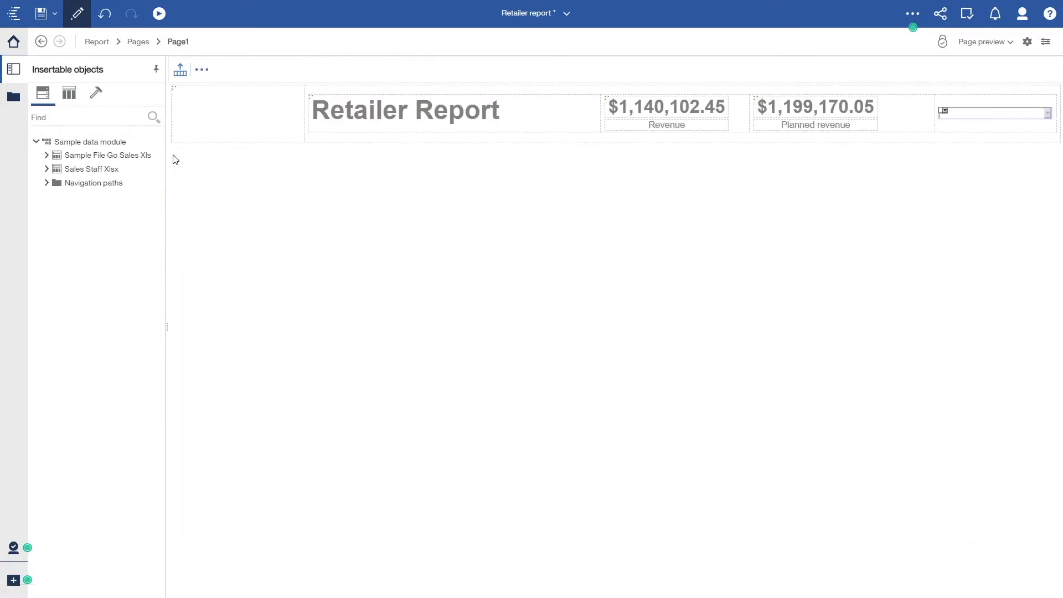
Drop a Visualization from the Toolbox below the header and make it an Area chart
left_click(97, 98)
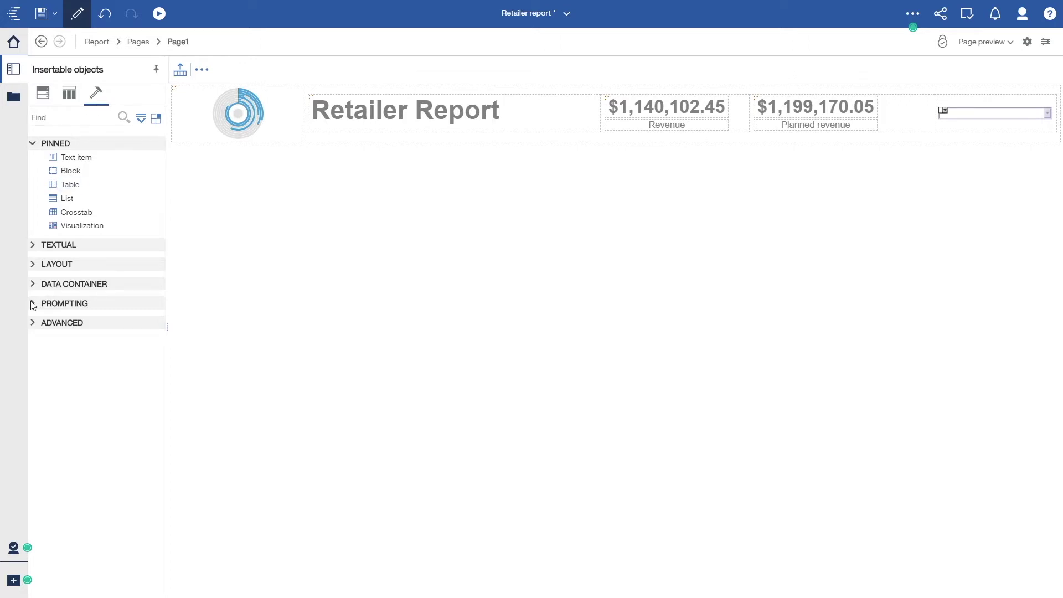
left_click_drag(92, 228, 254, 212)
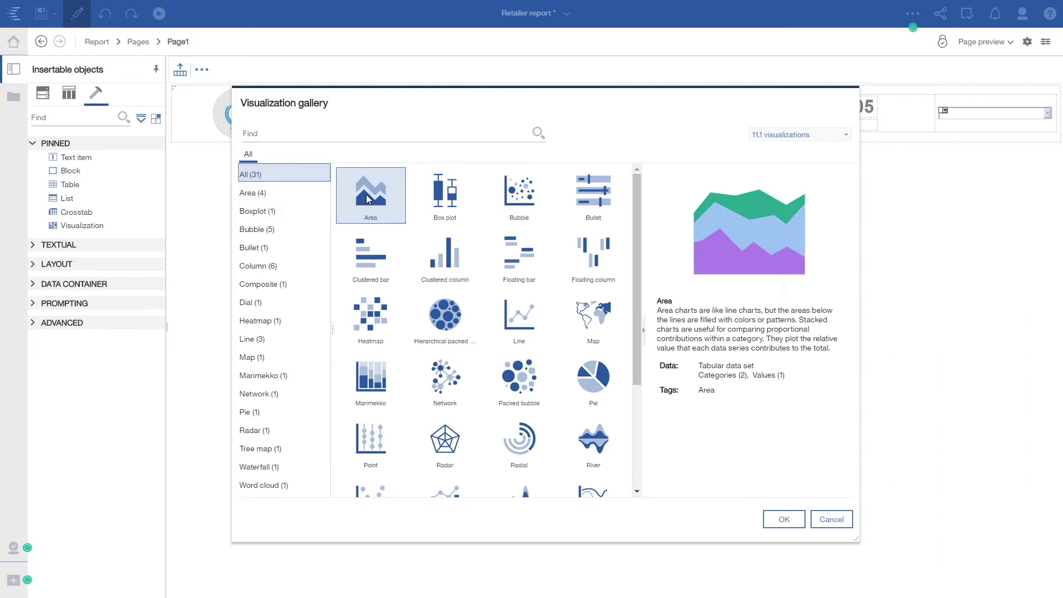
double_click(365, 197)
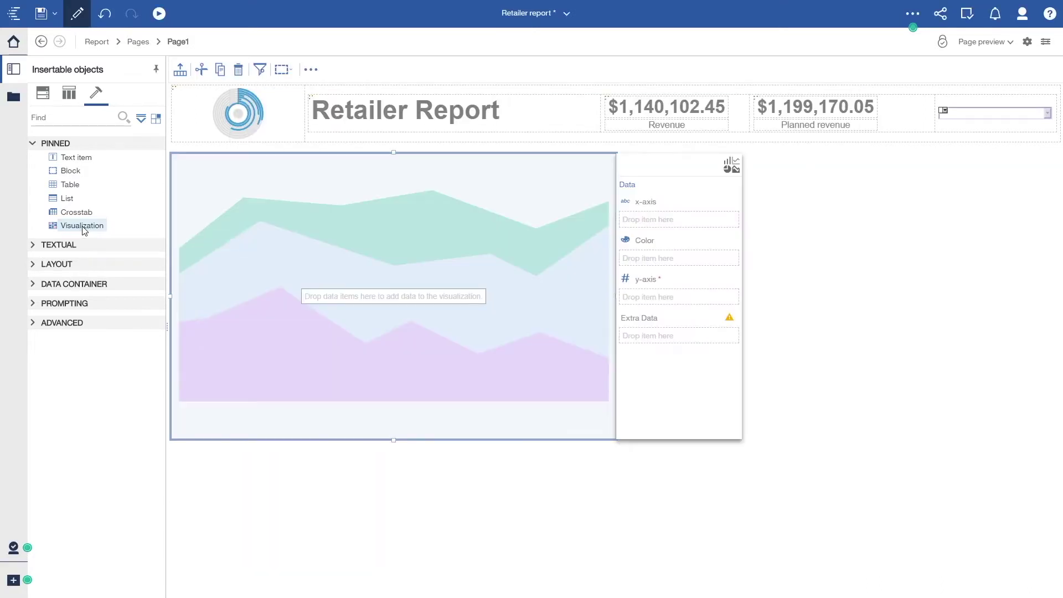
Add a second Area chart right of the first, then a List to the right of both
left_click_drag(473, 233, 832, 225)
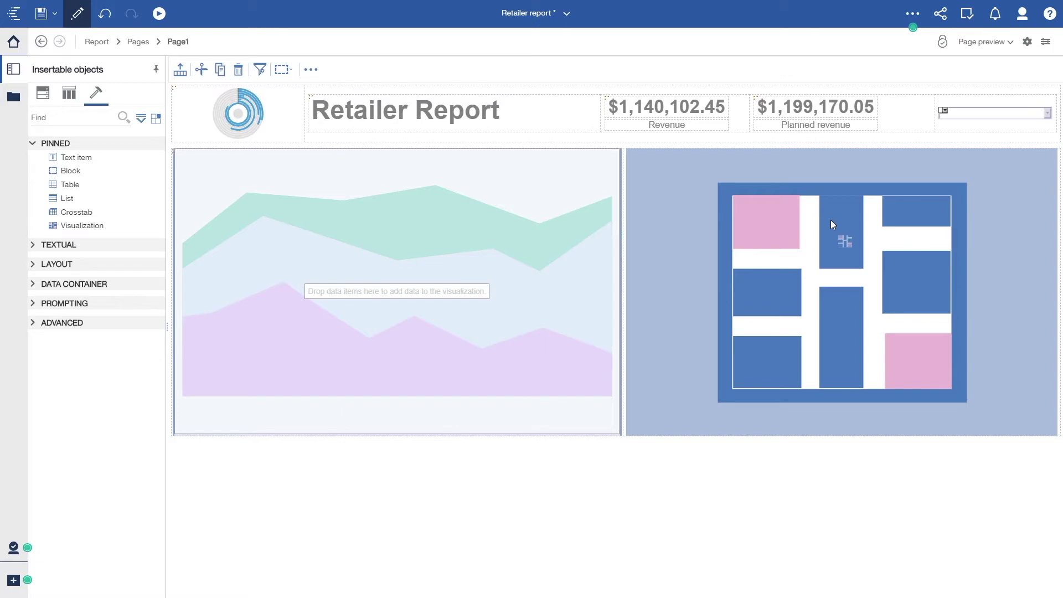
double_click(832, 221)
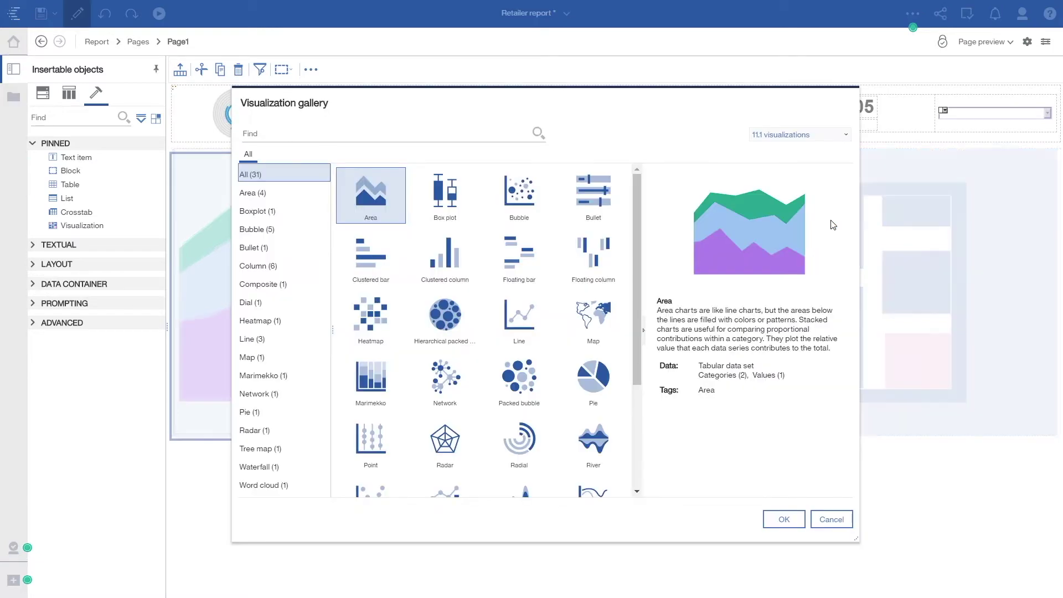
left_click(783, 520)
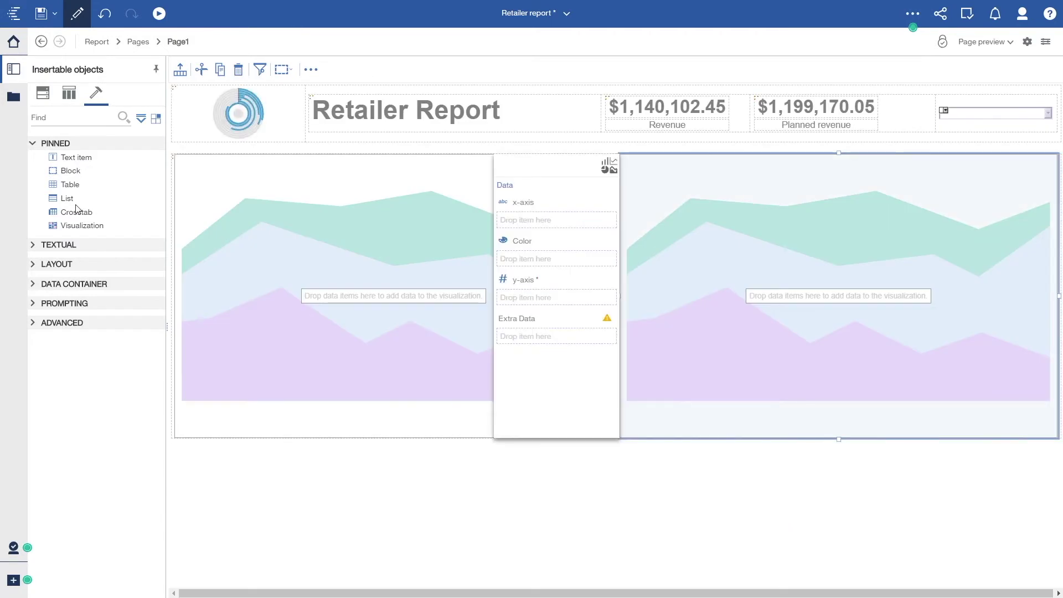
left_click_drag(143, 214, 1060, 202)
left_click_drag(1061, 201, 1061, 202)
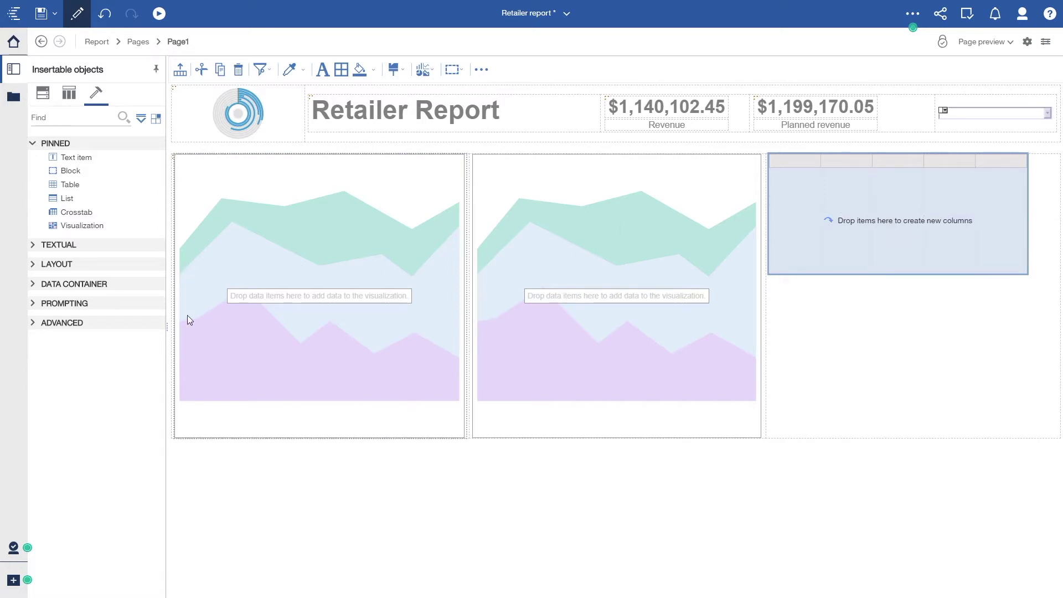
Drop a new Visualization into the cell under the left area chart, bringing up the gallery
mouse_move(94, 232)
left_mouse_down()
mouse_move(256, 408)
mouse_move(313, 437)
left_mouse_up()
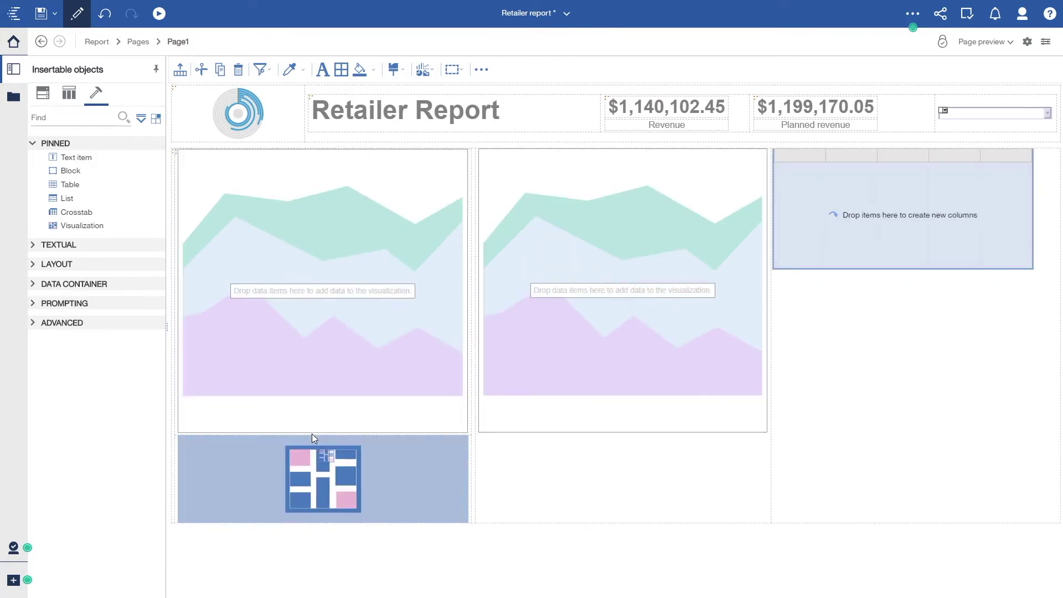
mouse_move(313, 438)
left_mouse_down()
mouse_move(421, 440)
mouse_move(481, 456)
left_mouse_up()
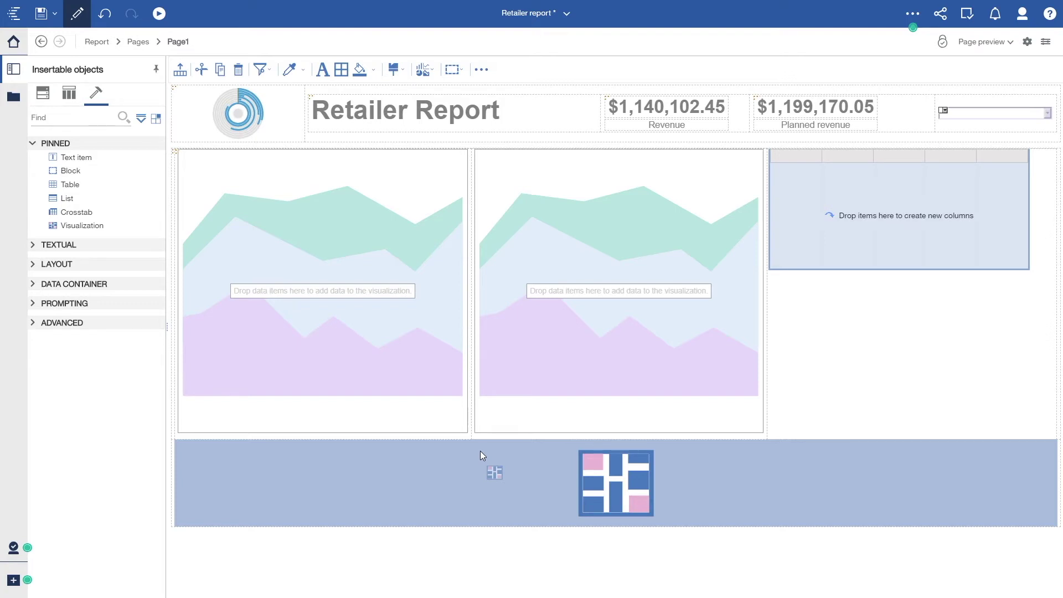
left_click_drag(481, 453, 478, 543)
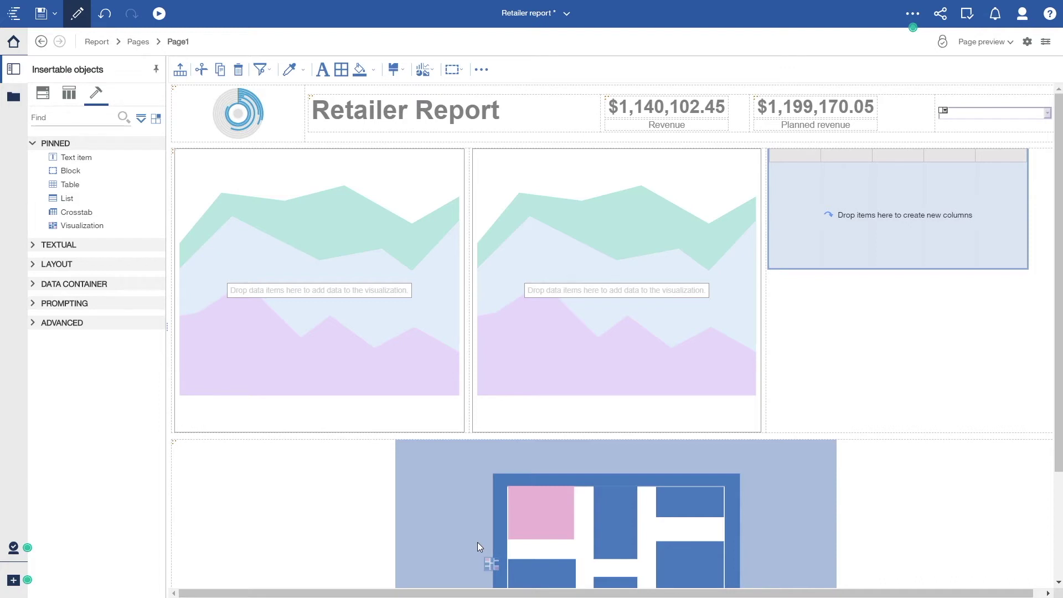
left_click_drag(478, 543, 318, 435)
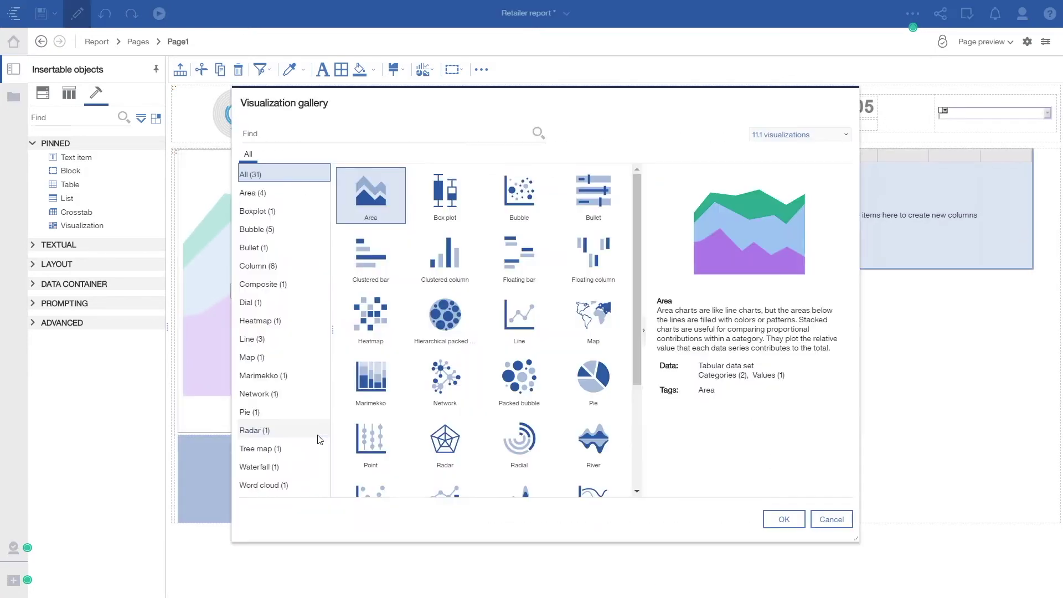
Make the lower-left visualization a heatmap and add a bar chart in the bottom-right cell
left_click(387, 312)
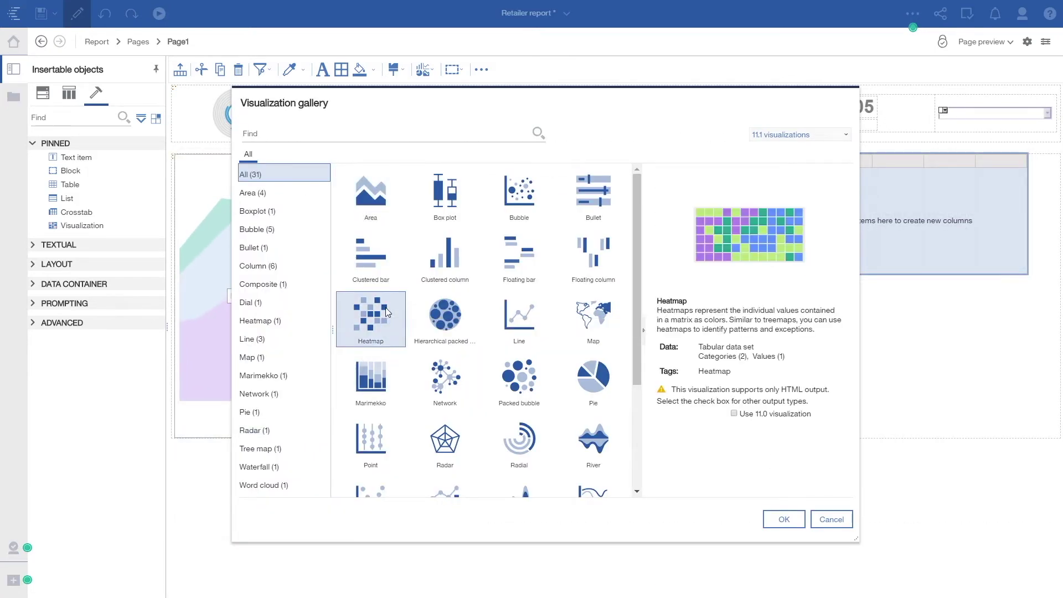
left_click(784, 519)
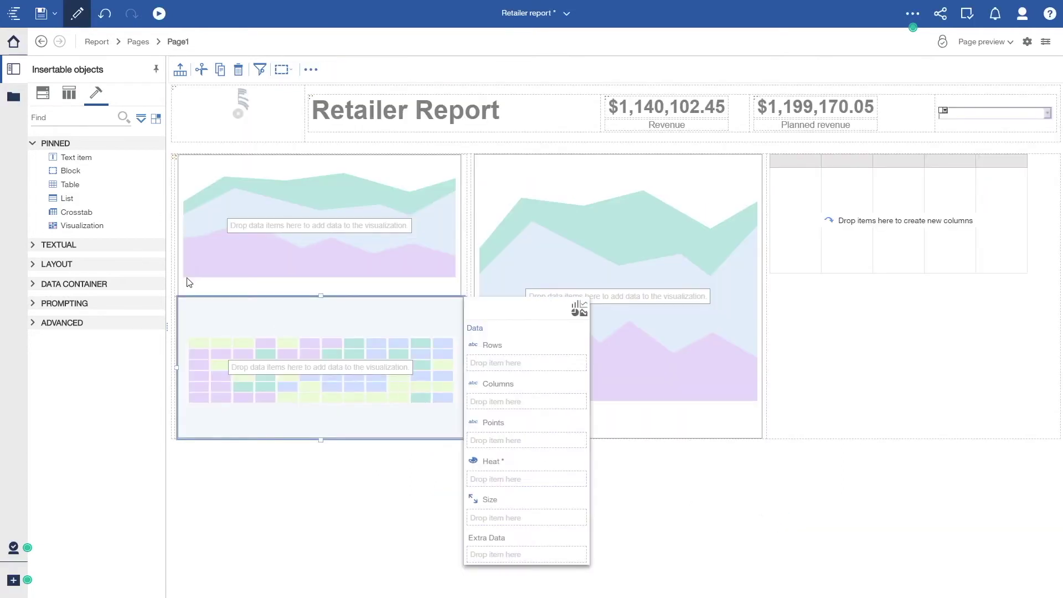
left_click_drag(78, 227, 622, 429)
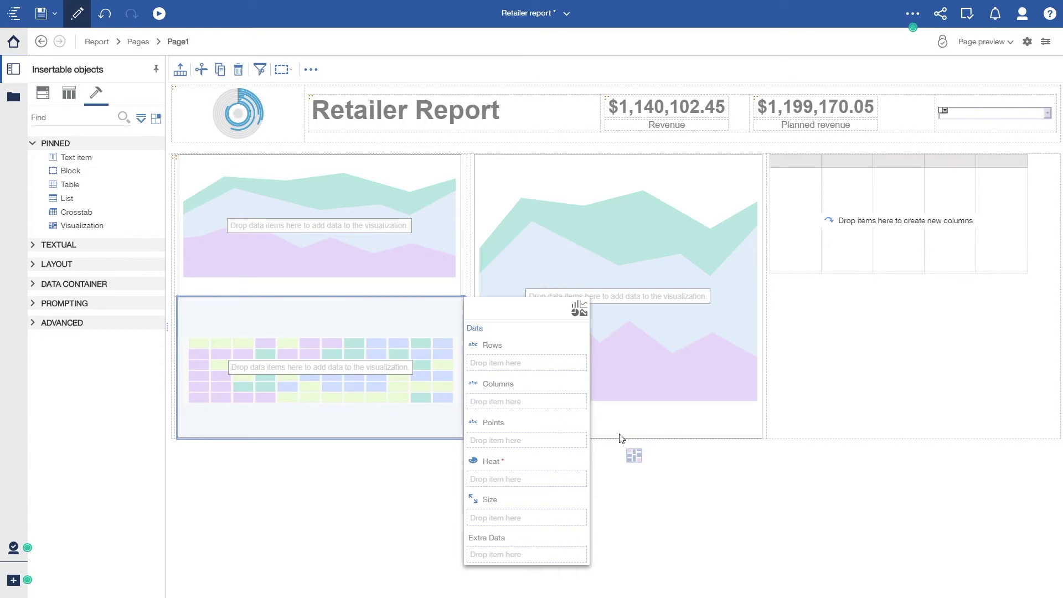
left_click_drag(623, 433, 618, 434)
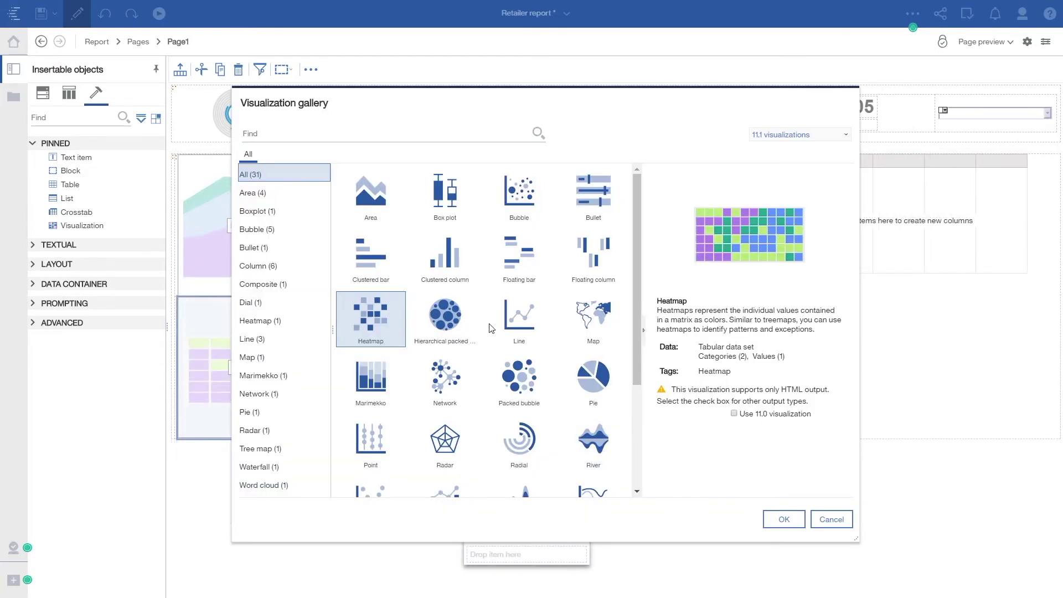
key("Escape")
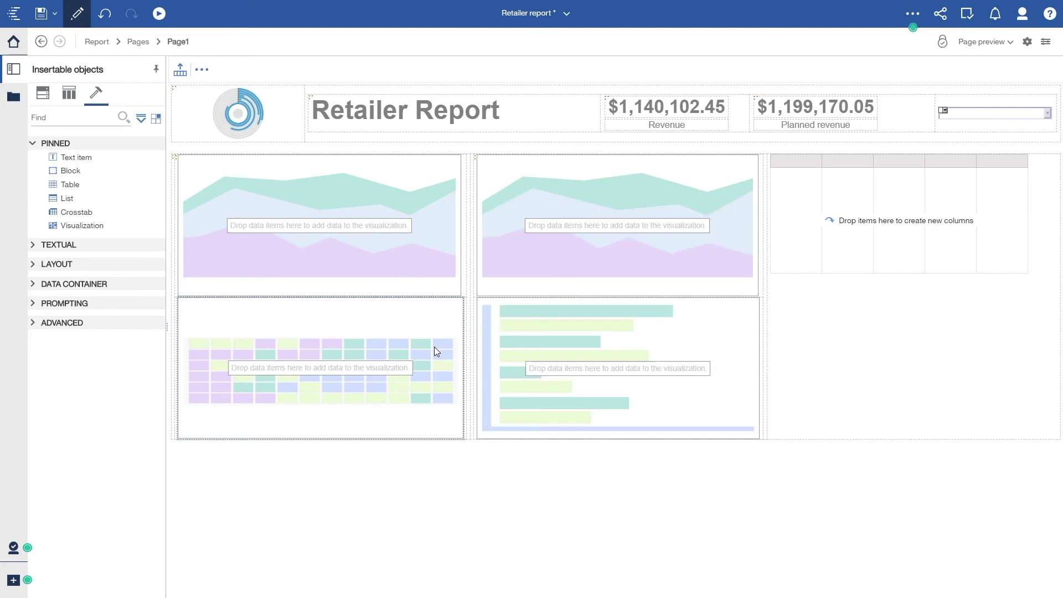
left_click(846, 317)
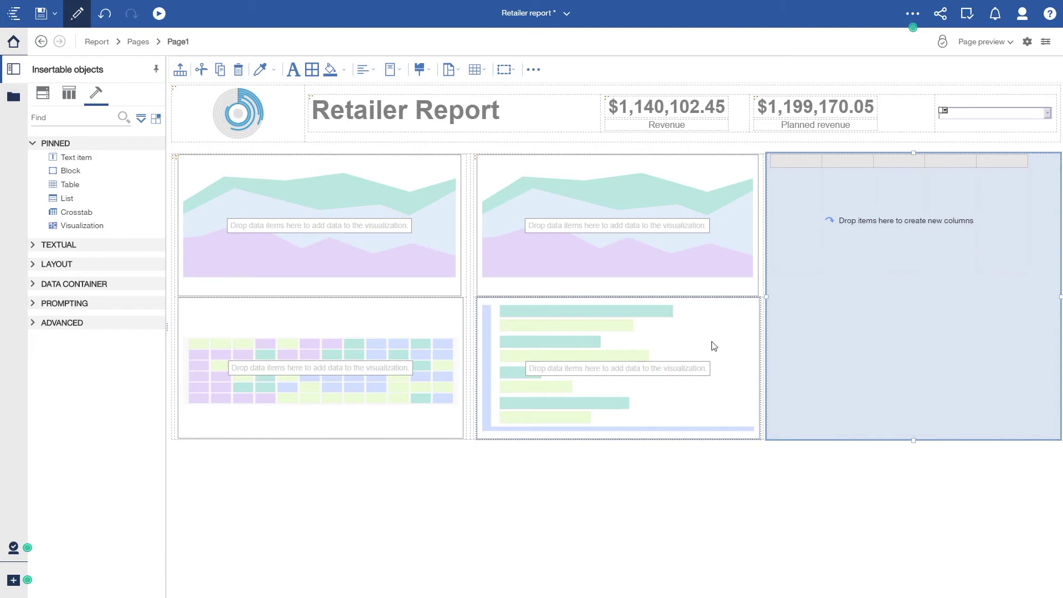
left_click(712, 346)
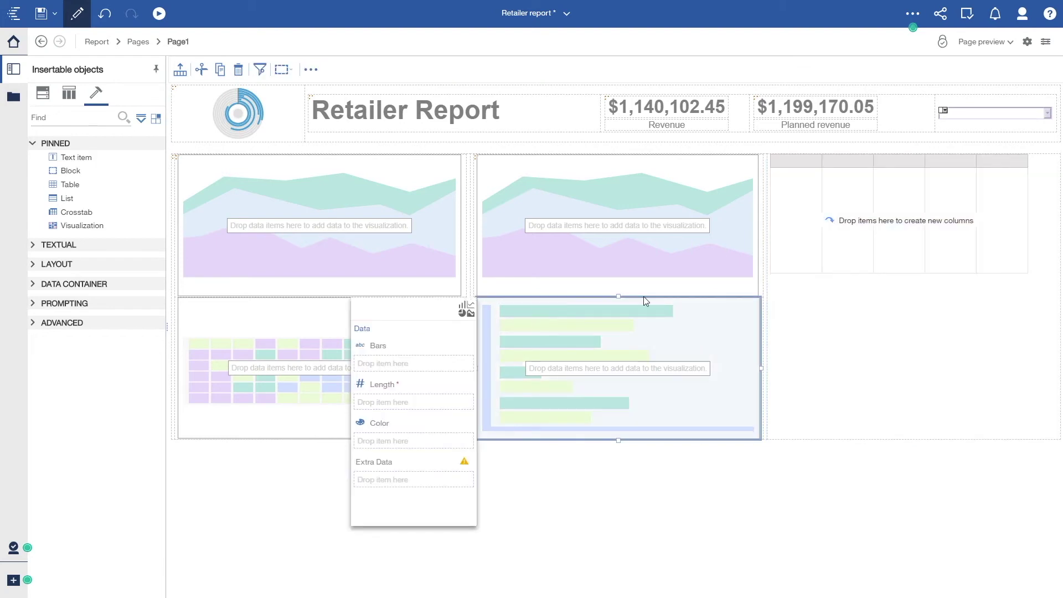
left_click(289, 77)
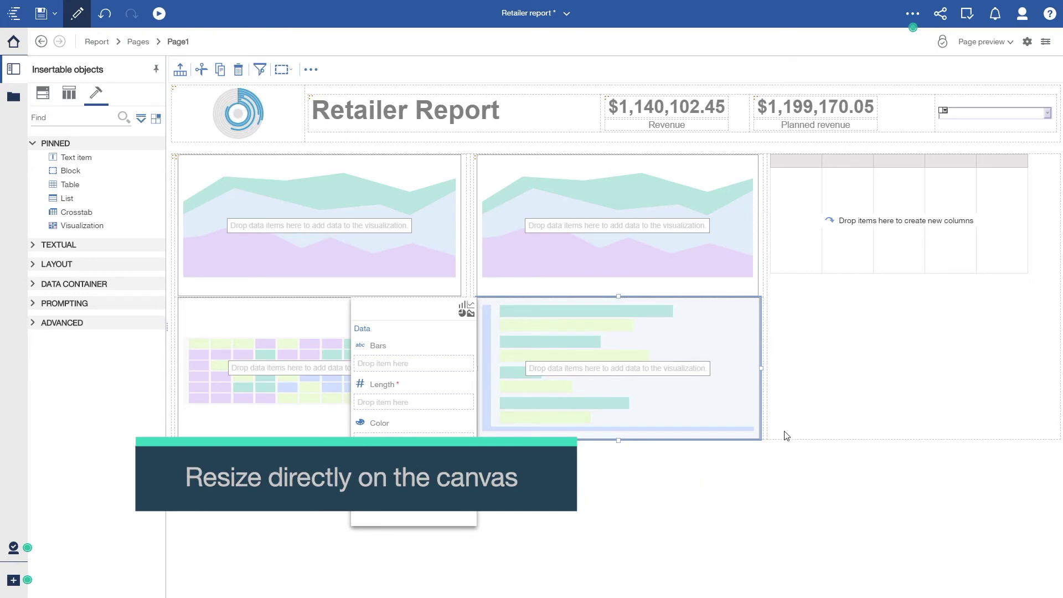
left_click(827, 403)
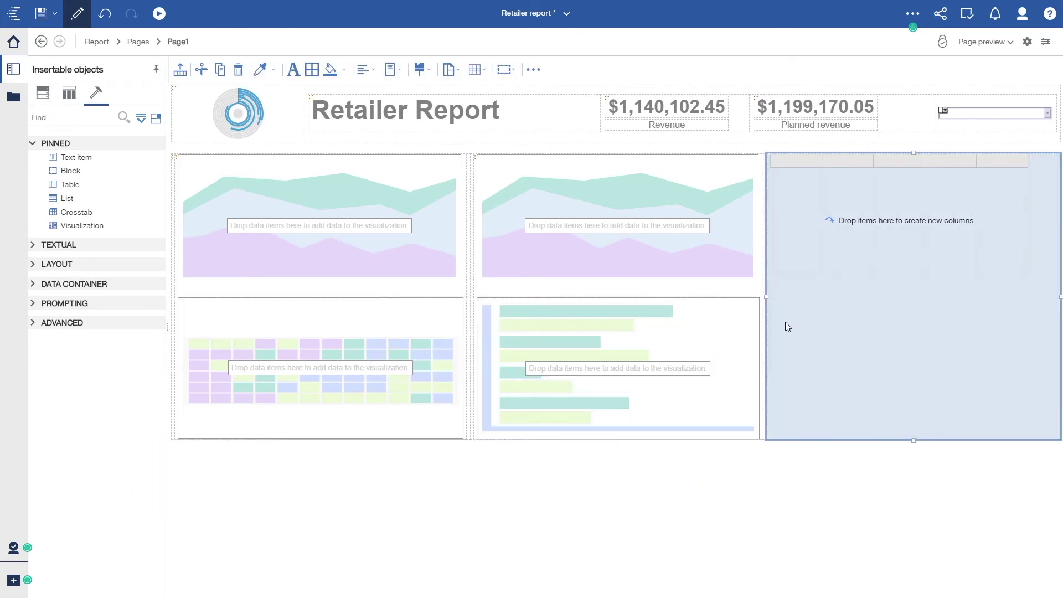
Narrow the right-hand list column and widen the left chart column to 35%
left_click_drag(768, 299, 862, 300)
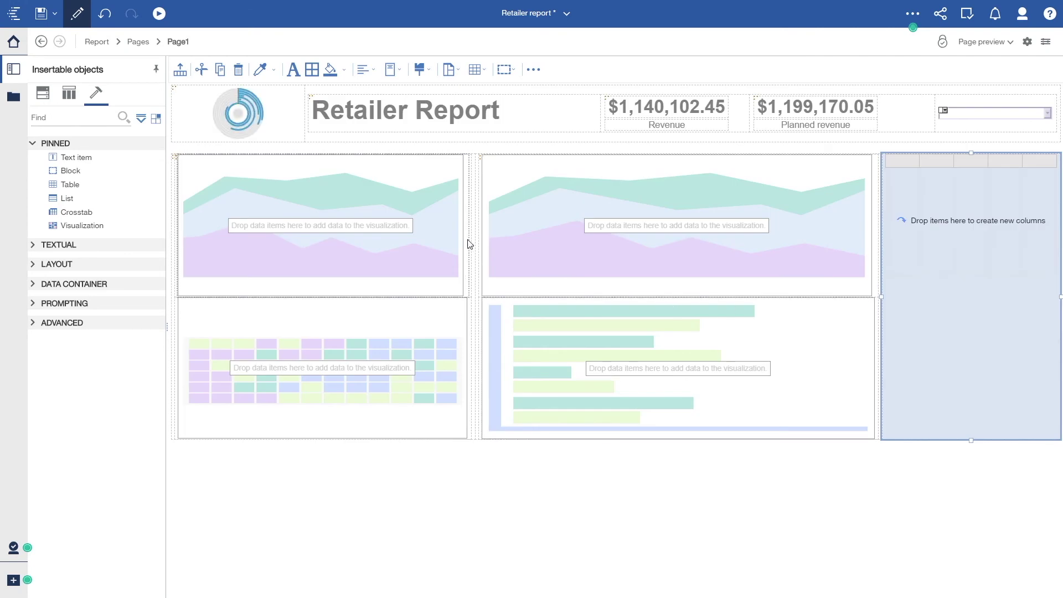
left_click(175, 154)
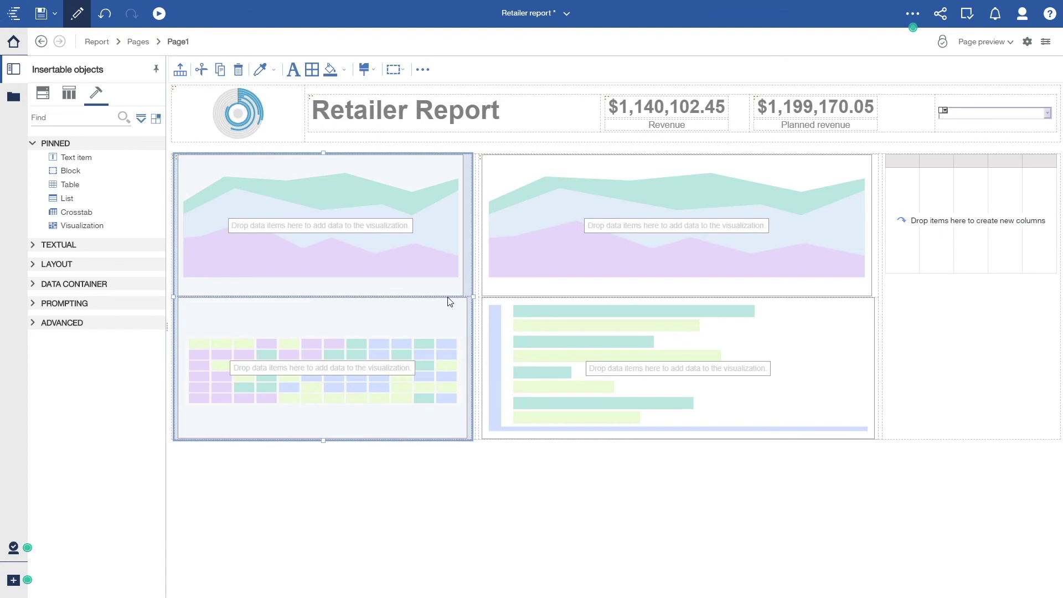
left_click_drag(472, 297, 543, 297)
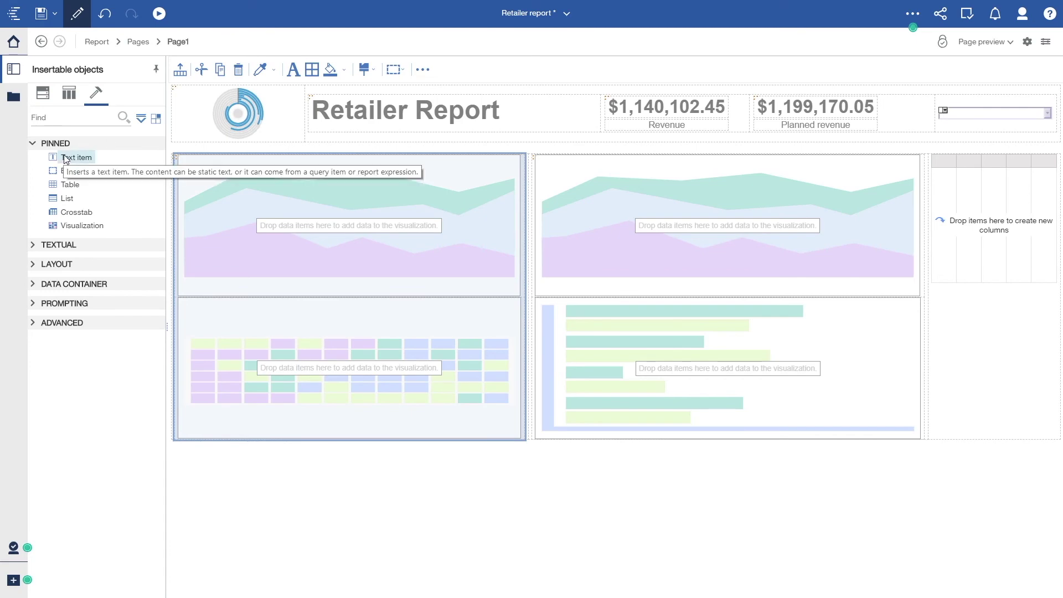
Insert empty text items above the left and right top area charts
left_click_drag(65, 159, 351, 161)
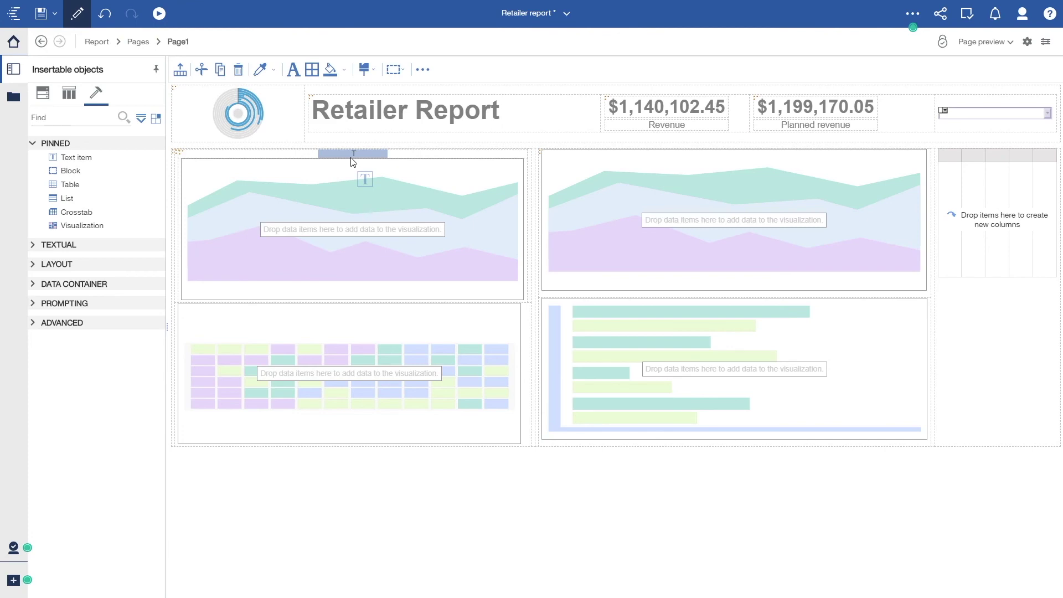
left_click_drag(350, 161, 352, 161)
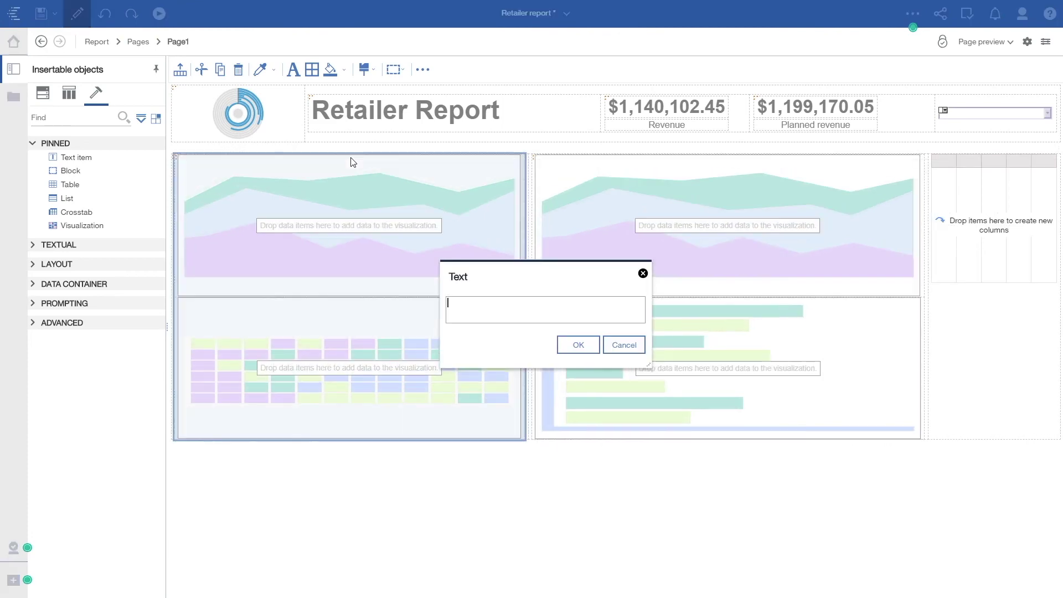
left_click(572, 348)
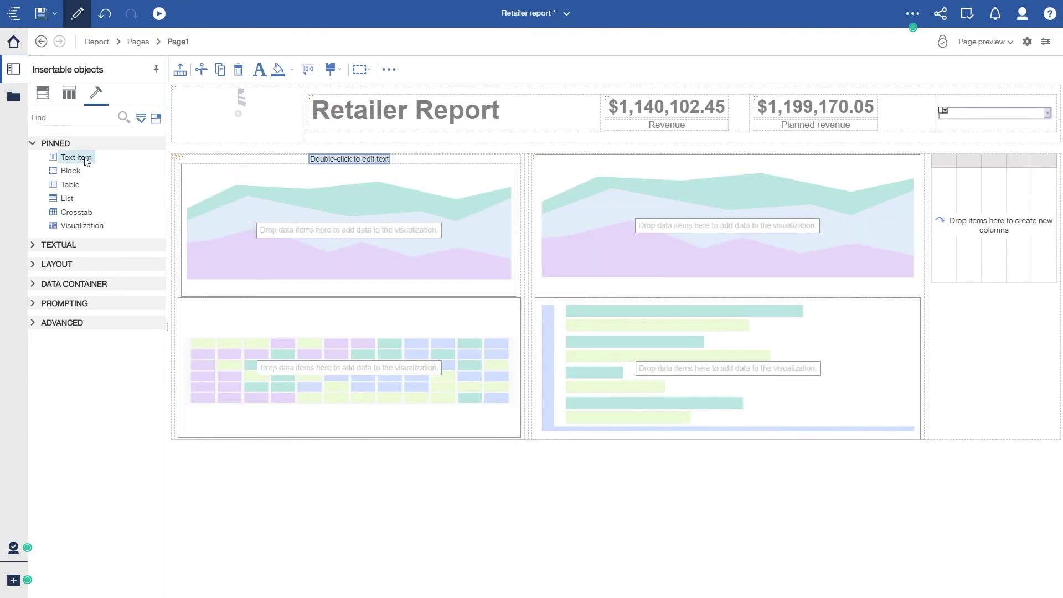
left_click_drag(89, 161, 720, 165)
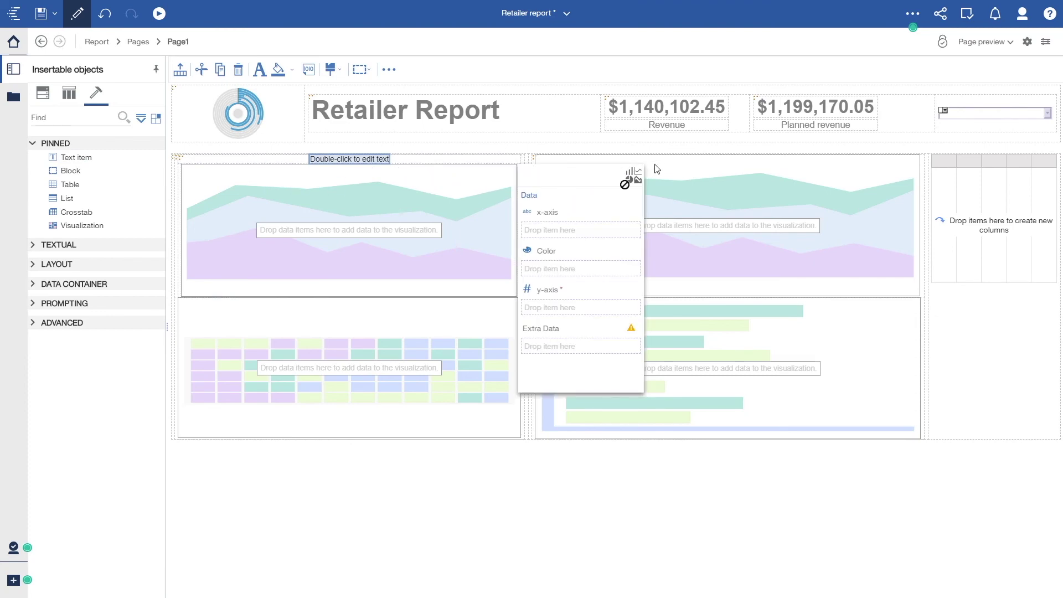
left_click_drag(720, 164, 739, 165)
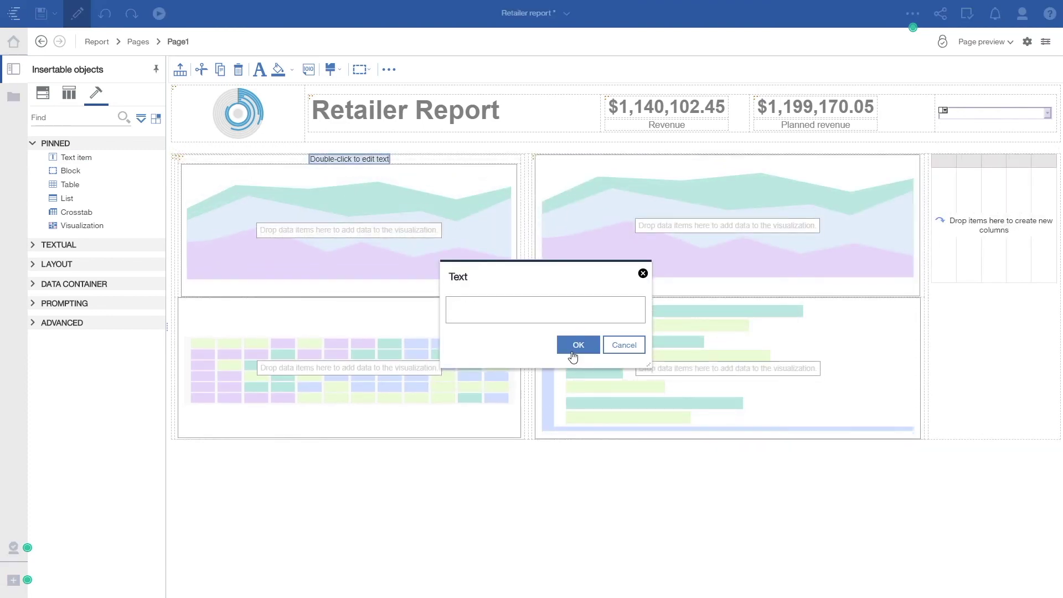
left_click(578, 345)
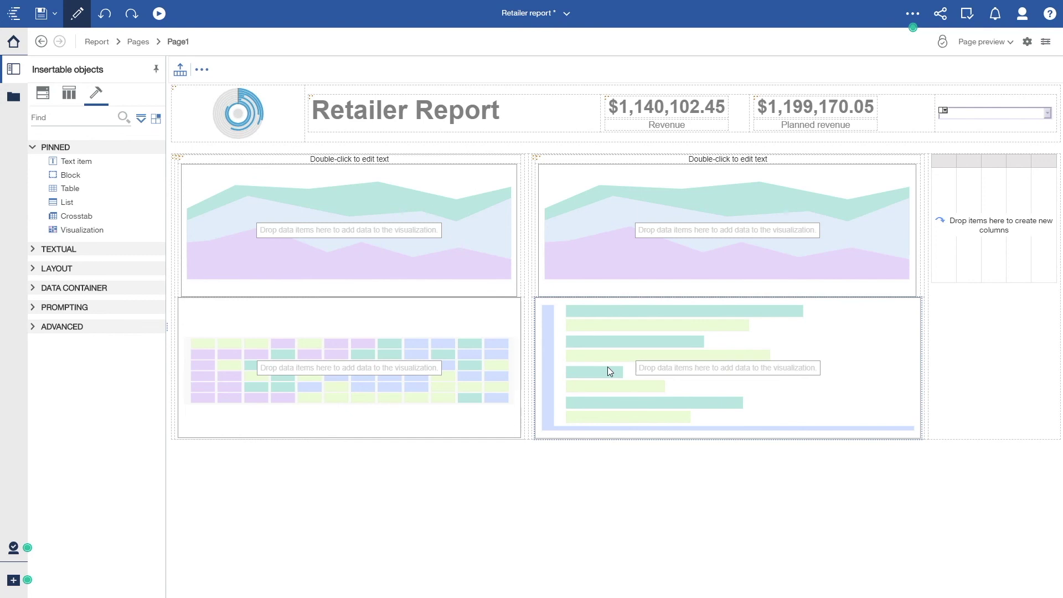
Stretch the layout table holding the charts and list to about 715px tall
left_click(172, 156)
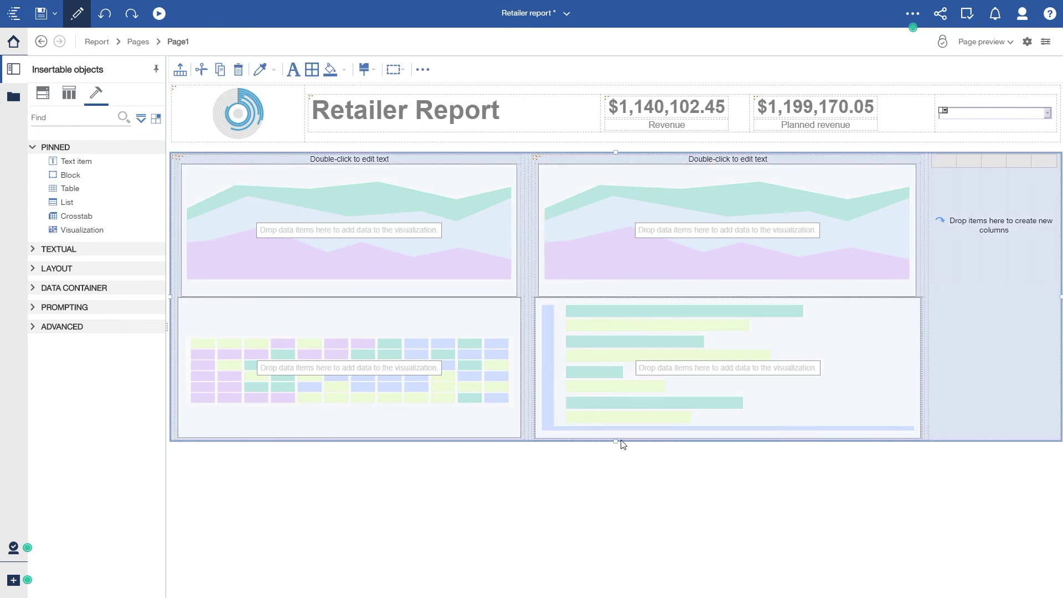
left_click_drag(618, 441, 632, 581)
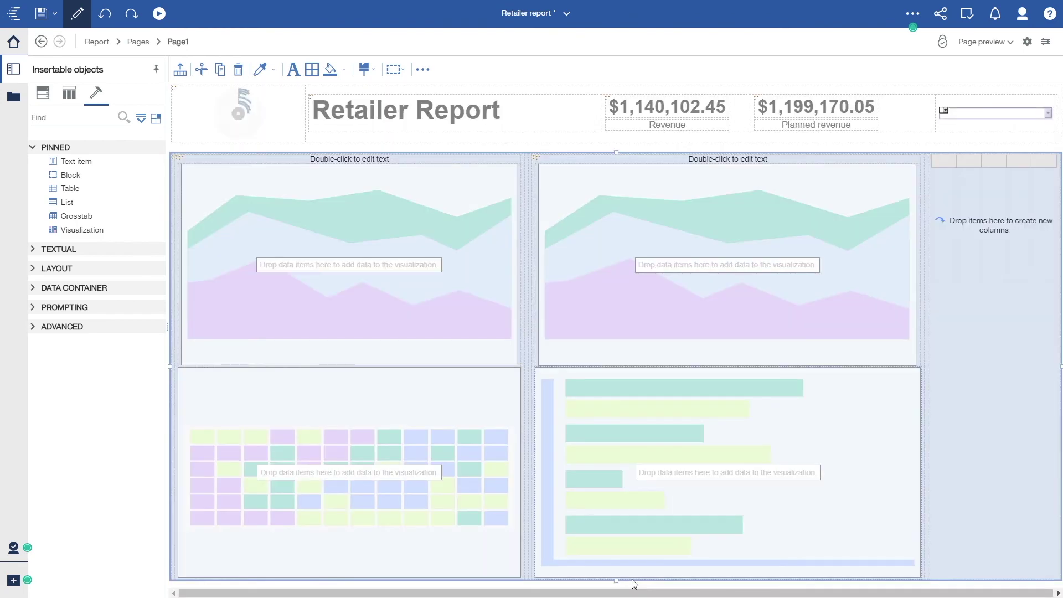